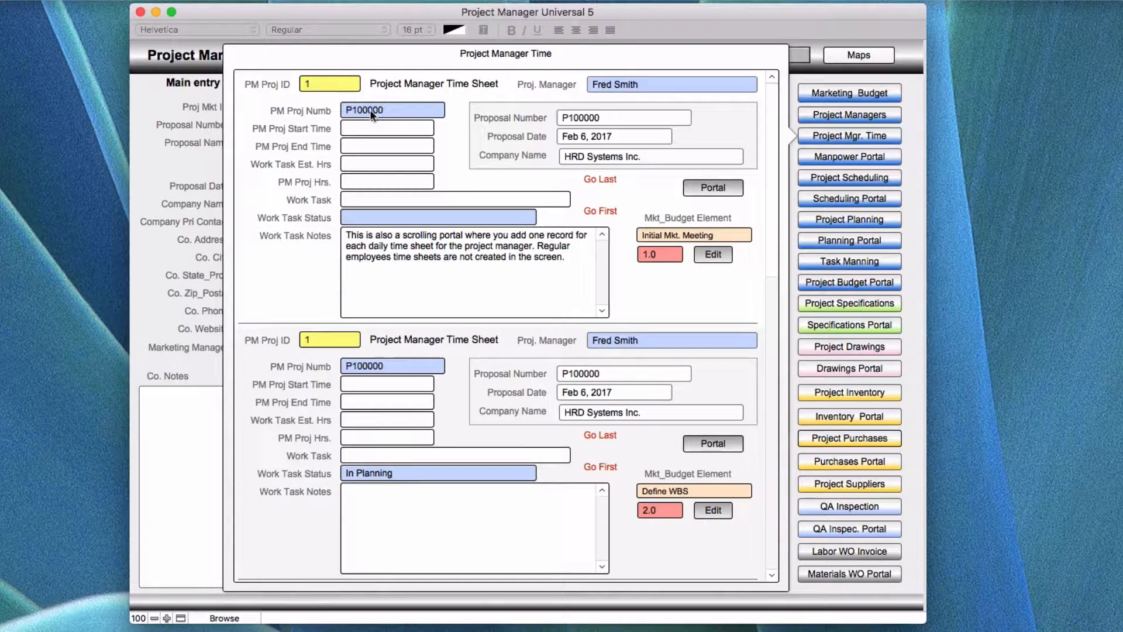
- Open the first time sheet's record in the Project Managers Portal
{"action": "left_click", "coordinate": [368, 112]}
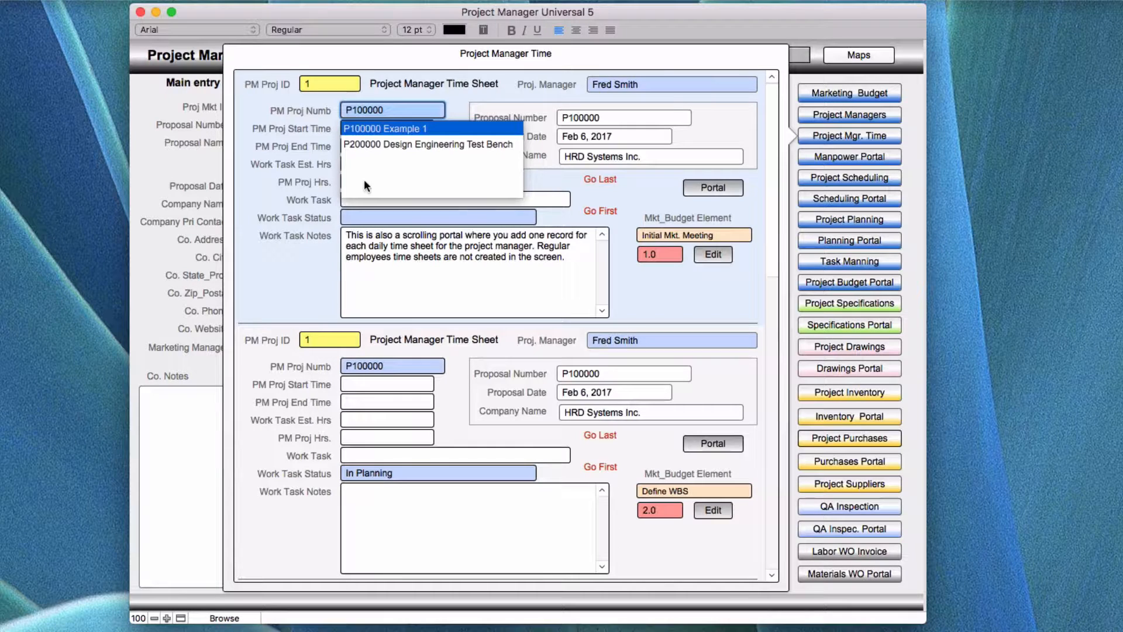
{"action": "left_click", "coordinate": [708, 189]}
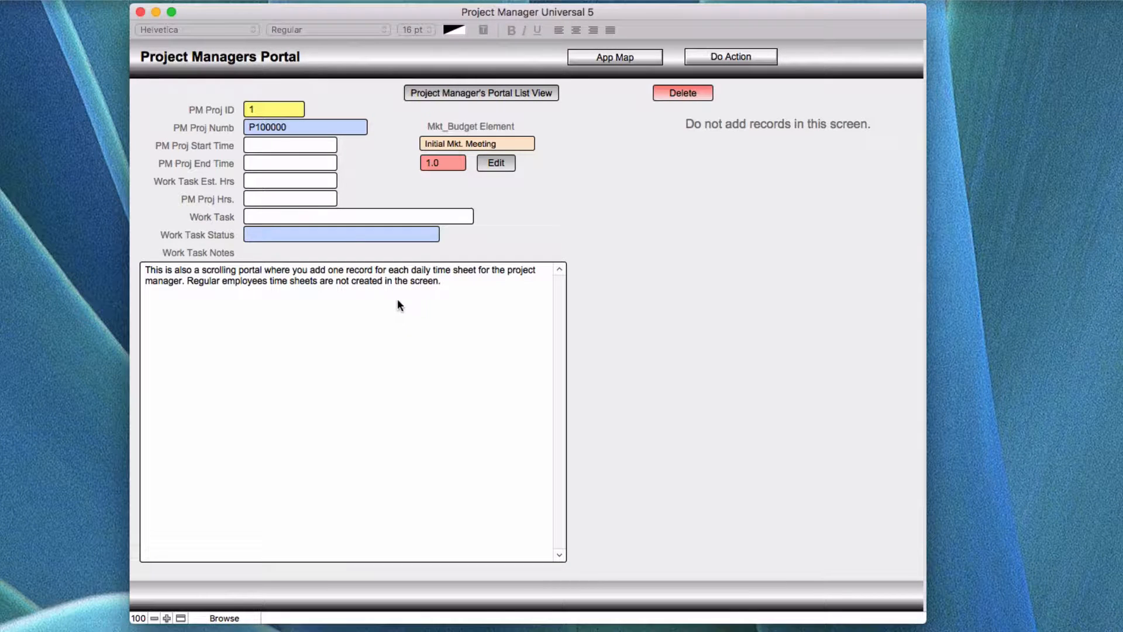
- Add a note reading Test on new lines in the work task notes
{"action": "left_click", "coordinate": [439, 280]}
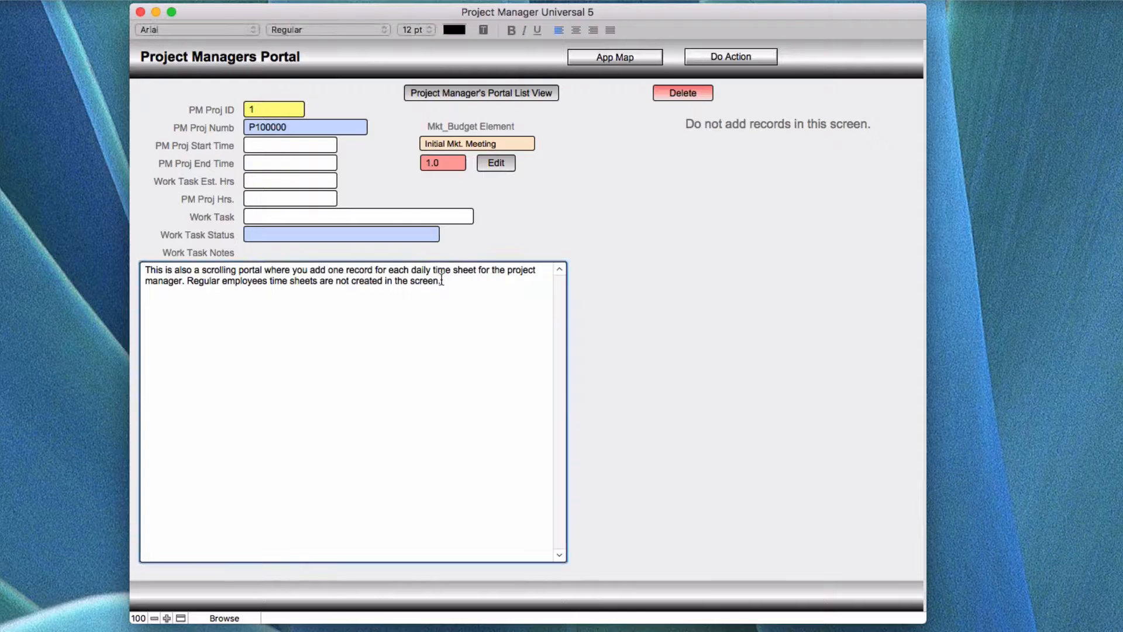
{"action": "key", "text": "Return"}
{"action": "key", "text": "Return"}
{"action": "type", "text": "TYest"}
{"action": "left_click", "coordinate": [157, 301]}
{"action": "key", "text": "BackSpace"}
- Return to the Project Manager Time sheets through the App Map and the Project Marketing screen
{"action": "left_click", "coordinate": [615, 57]}
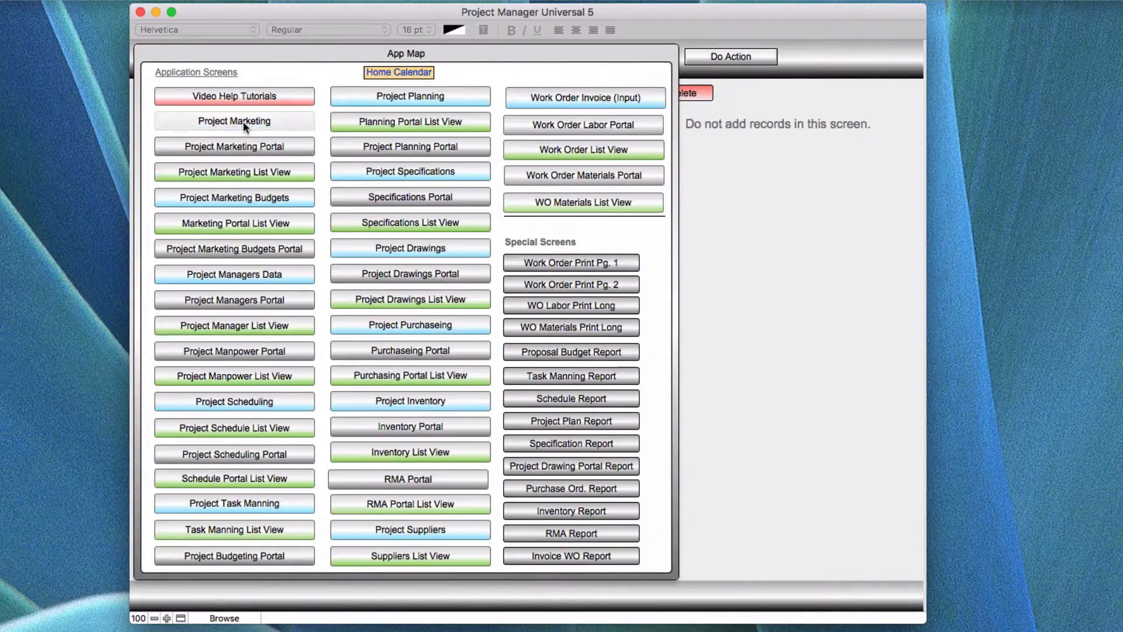
{"action": "left_click", "coordinate": [242, 121]}
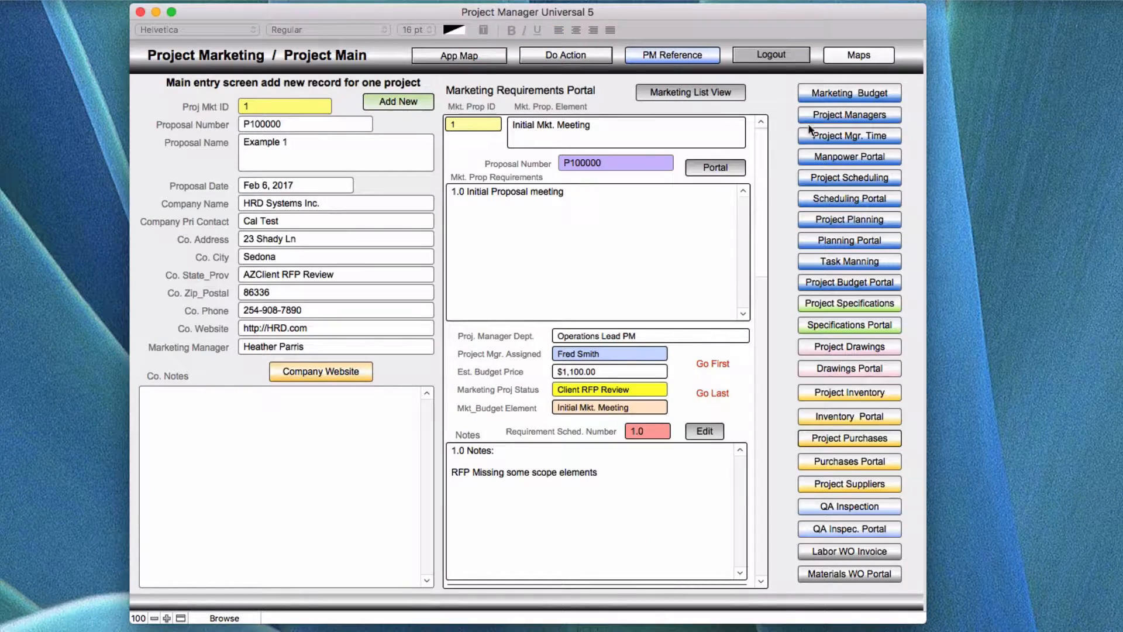
{"action": "left_click", "coordinate": [834, 133]}
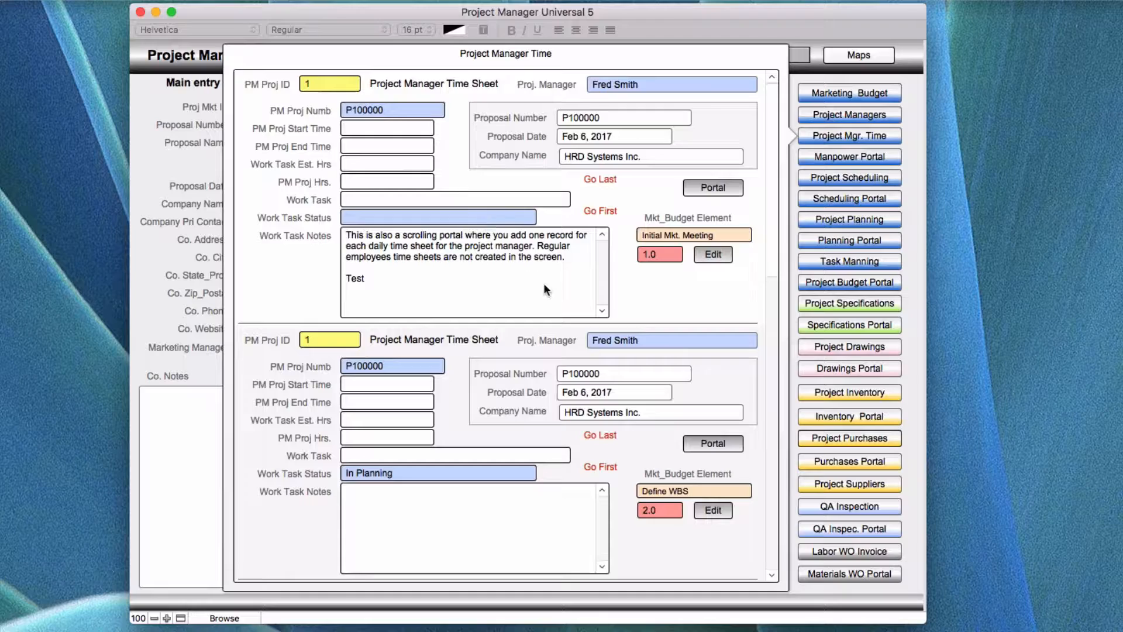
- Open the Mkt. Proj. Element value list editor from the second time sheet's budget element and close it with OK
{"action": "scroll", "coordinate": [544, 283], "scroll_direction": "down", "scroll_amount": 3}
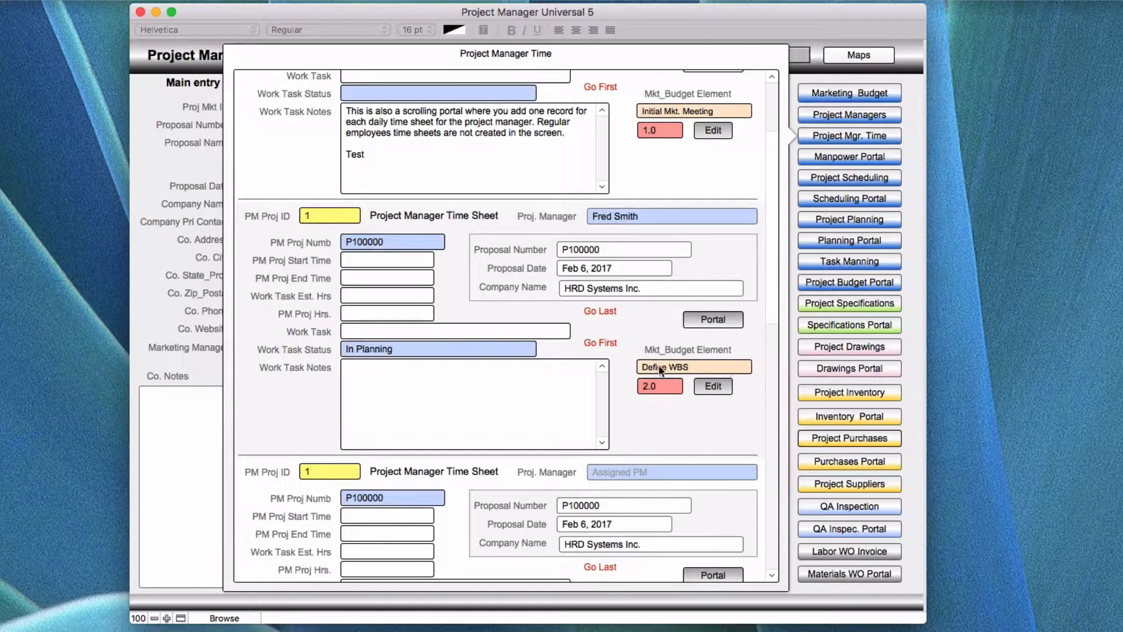
{"action": "left_click", "coordinate": [680, 365]}
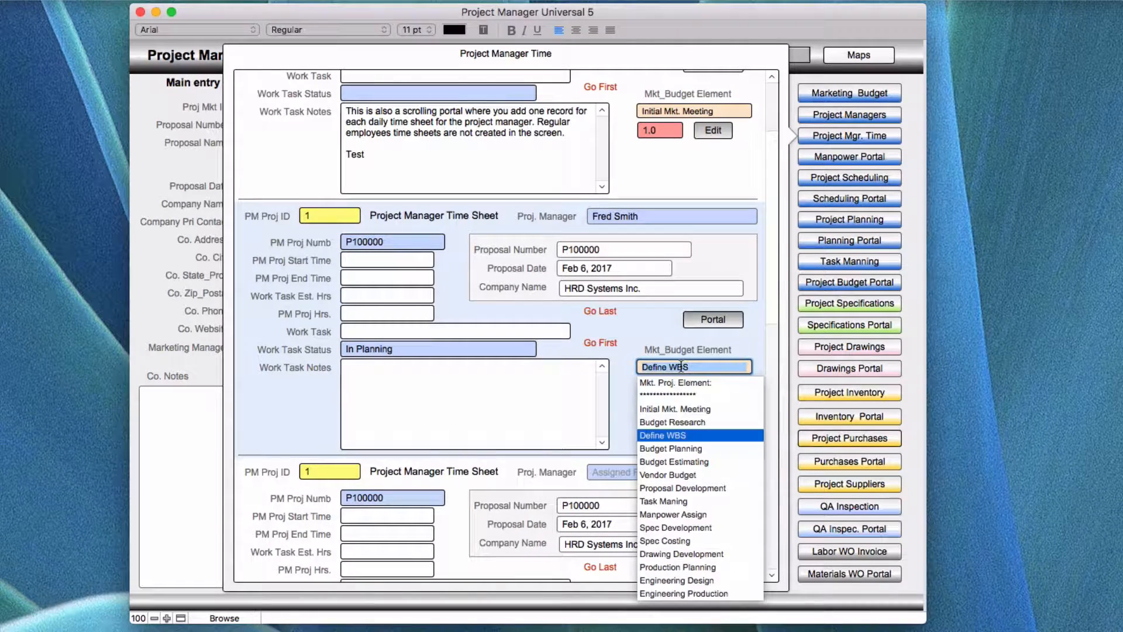
{"action": "scroll", "coordinate": [681, 415], "scroll_direction": "down", "scroll_amount": 3}
{"action": "scroll", "coordinate": [682, 415], "scroll_direction": "down", "scroll_amount": 3}
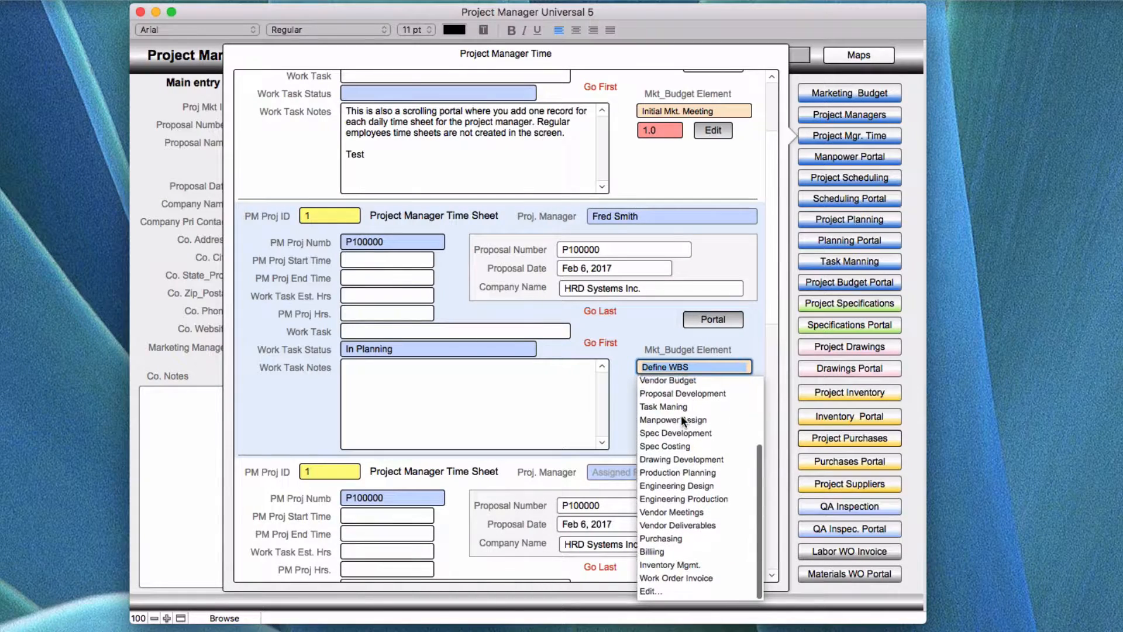
{"action": "left_click", "coordinate": [646, 592]}
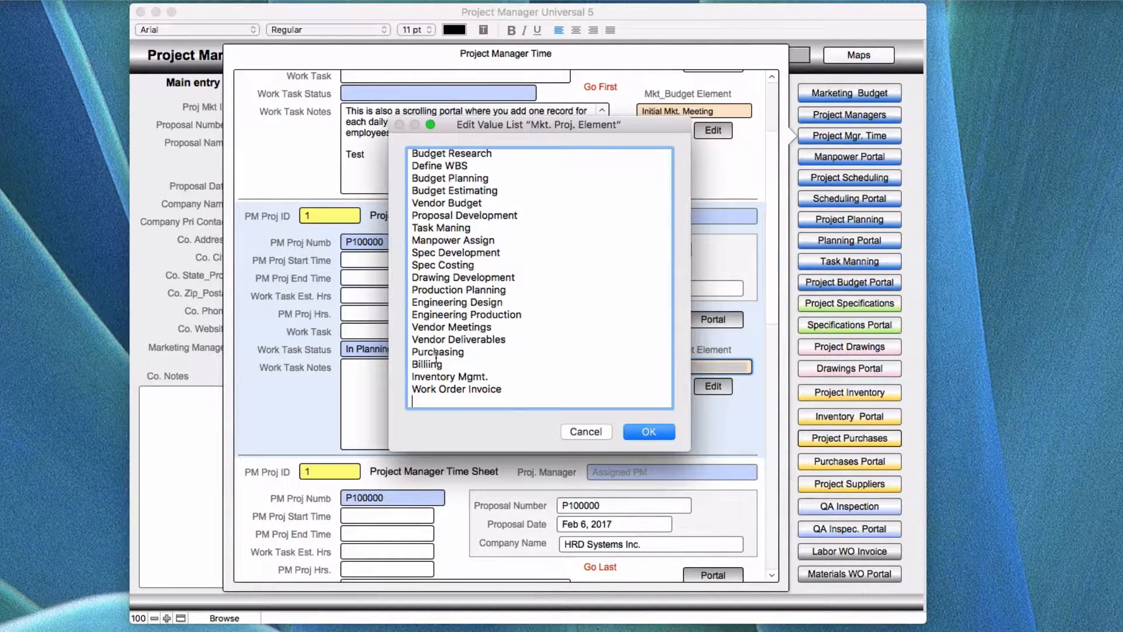
{"action": "left_click", "coordinate": [650, 430]}
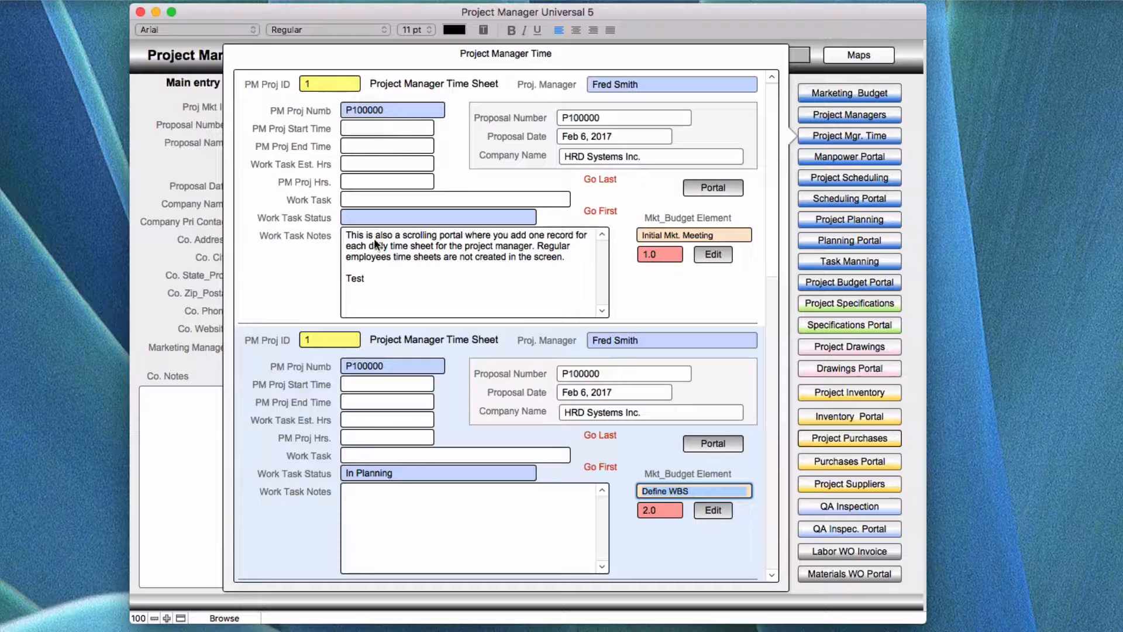
- Delete the Test note from the first time sheet's work task notes
{"action": "left_click", "coordinate": [377, 277]}
{"action": "key", "text": "BackSpace"}
{"action": "key", "text": "BackSpace"}
{"action": "key", "text": "BackSpace"}
{"action": "key", "text": "BackSpace"}
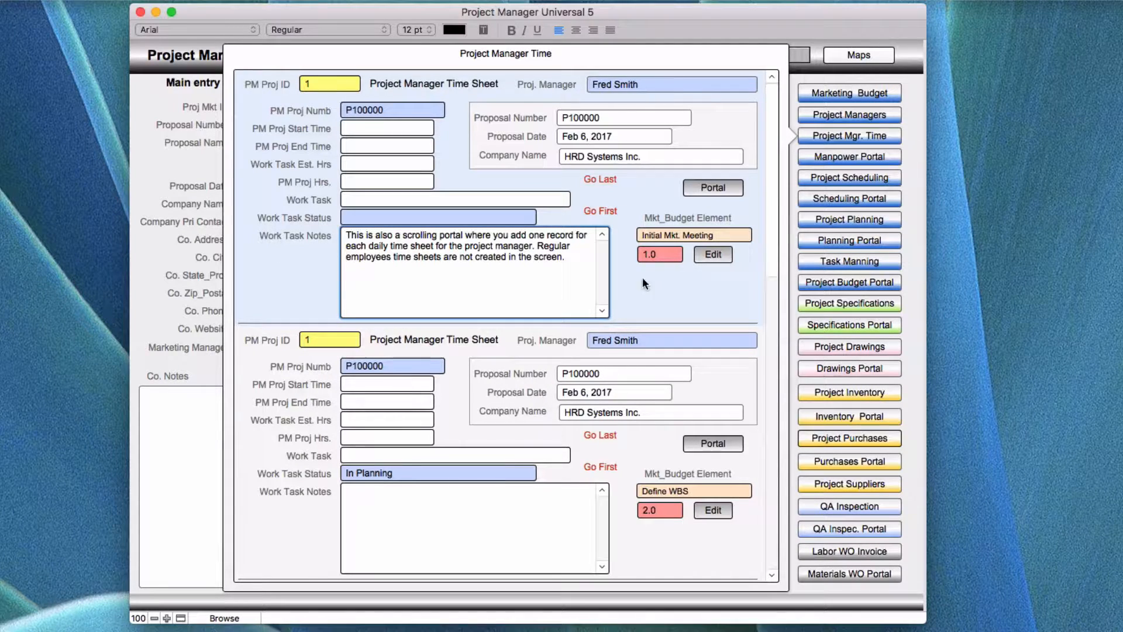
- Open and dismiss the first time sheet's Mkt_Budget Element list
{"action": "left_click", "coordinate": [667, 235]}
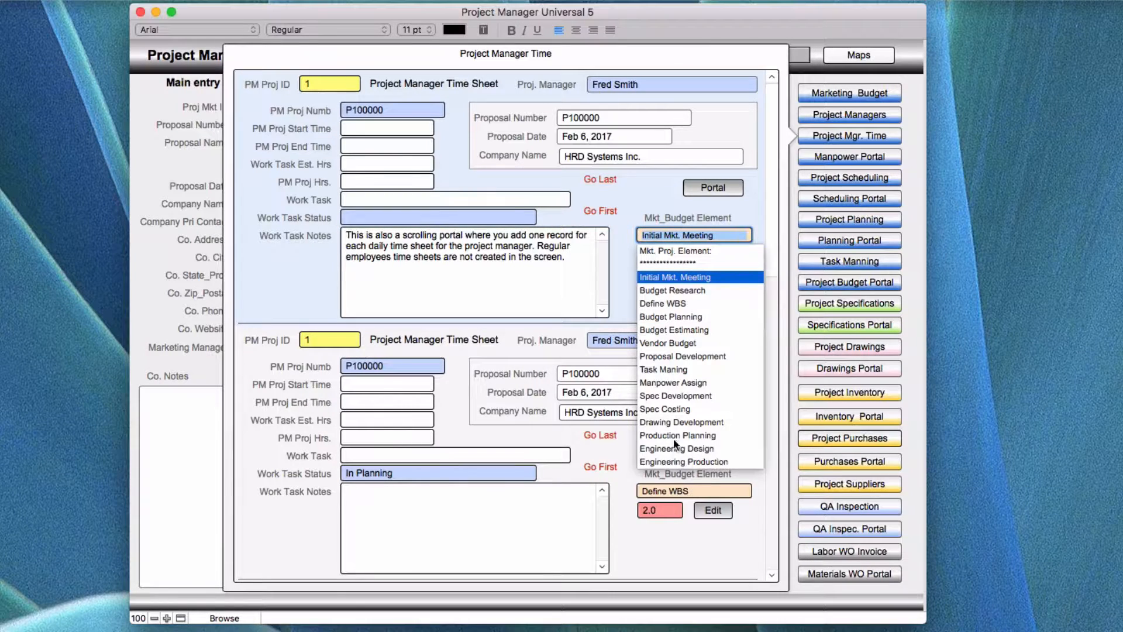
{"action": "left_click", "coordinate": [626, 284]}
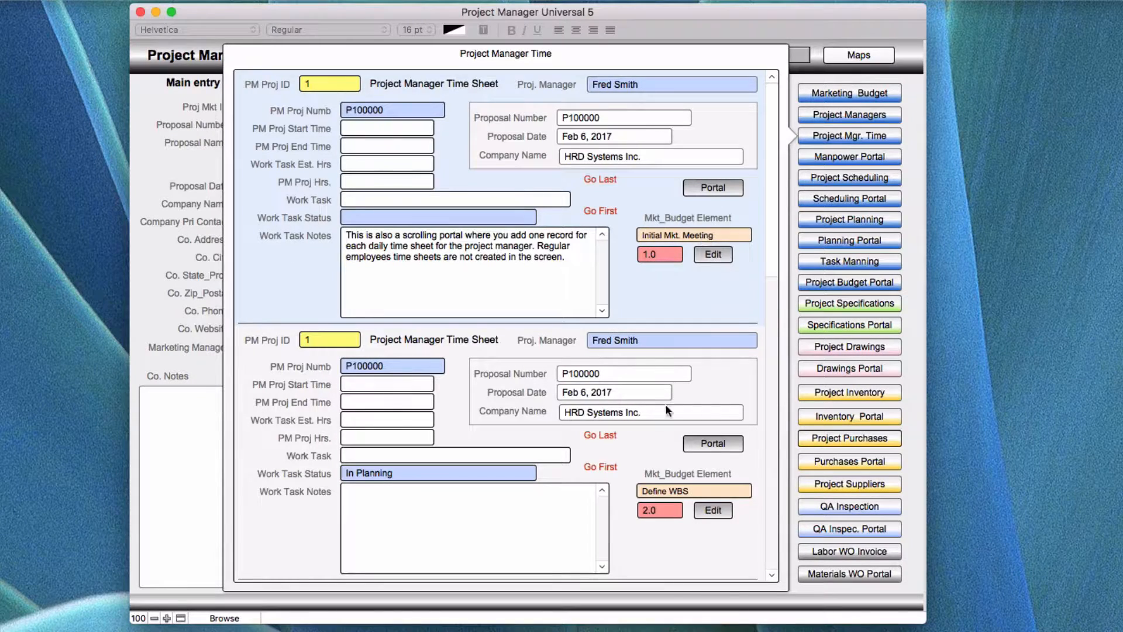
- Scroll through the time sheet records to review their entries
{"action": "scroll", "coordinate": [662, 420], "scroll_direction": "down", "scroll_amount": 8}
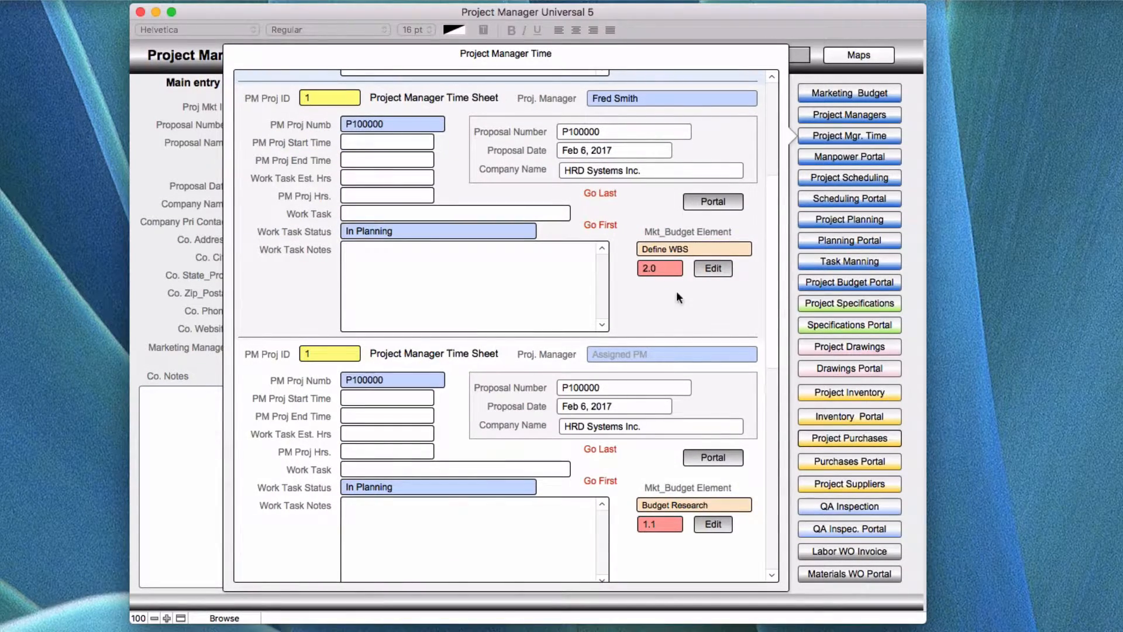
{"action": "scroll", "coordinate": [638, 417], "scroll_direction": "down", "scroll_amount": 5}
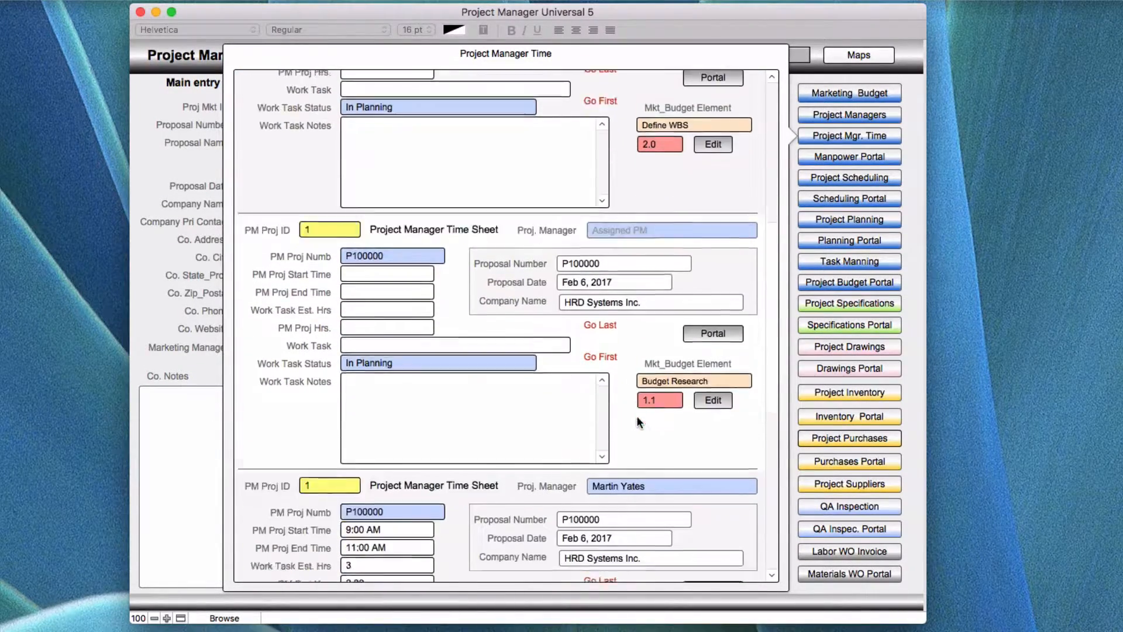
{"action": "scroll", "coordinate": [636, 415], "scroll_direction": "down", "scroll_amount": 10}
{"action": "scroll", "coordinate": [636, 415], "scroll_direction": "down", "scroll_amount": 2}
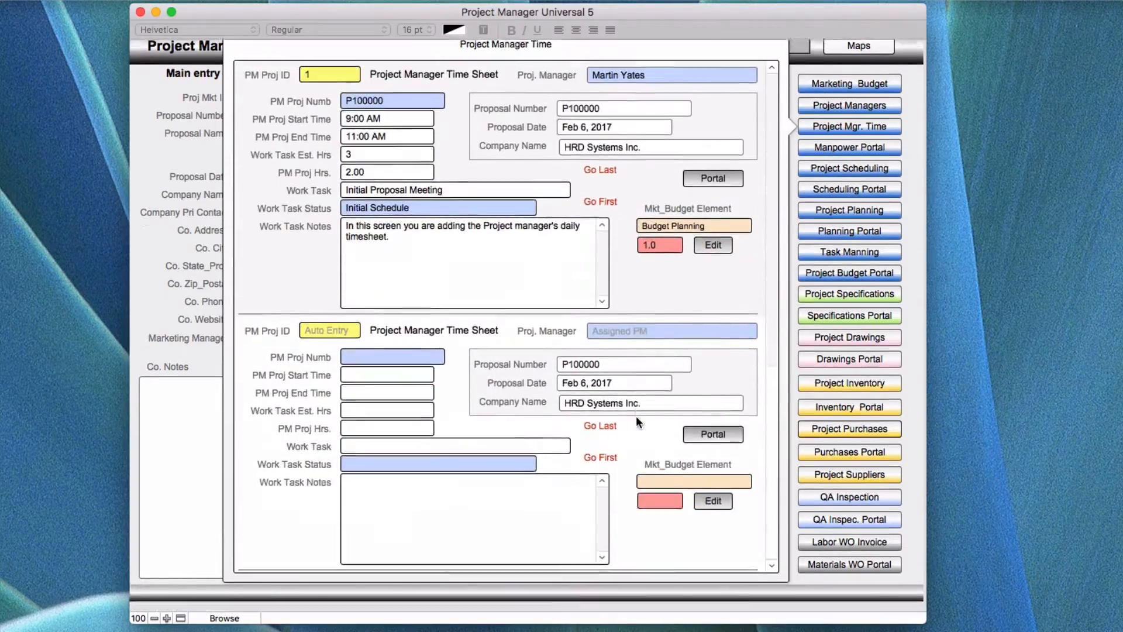
{"action": "scroll", "coordinate": [636, 415], "scroll_direction": "up", "scroll_amount": 10}
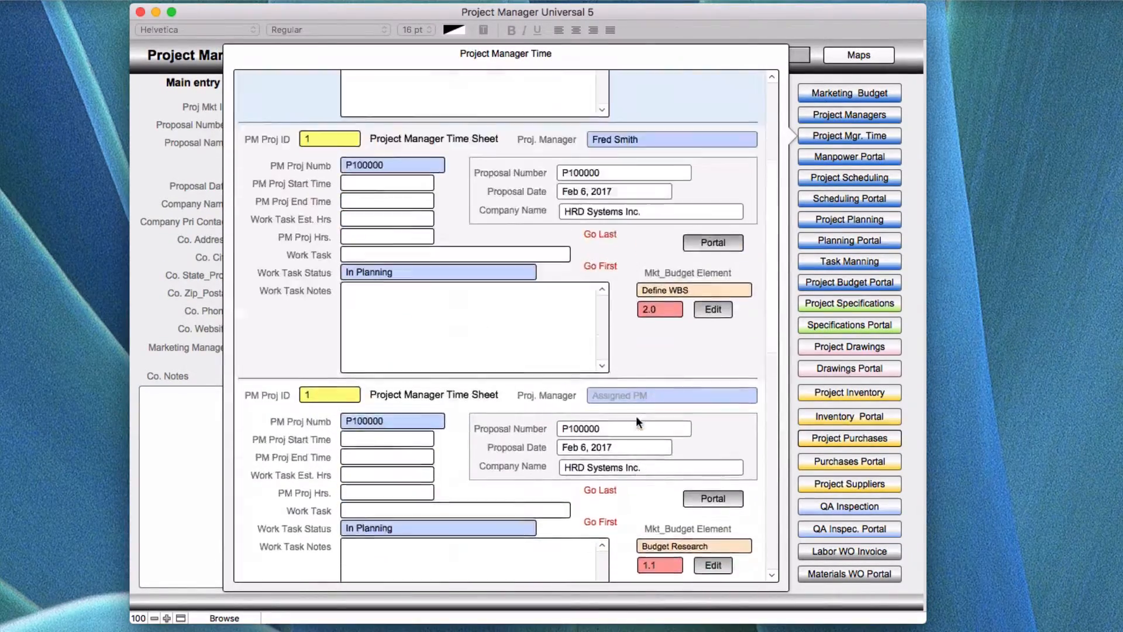
{"action": "scroll", "coordinate": [636, 415], "scroll_direction": "up", "scroll_amount": 5}
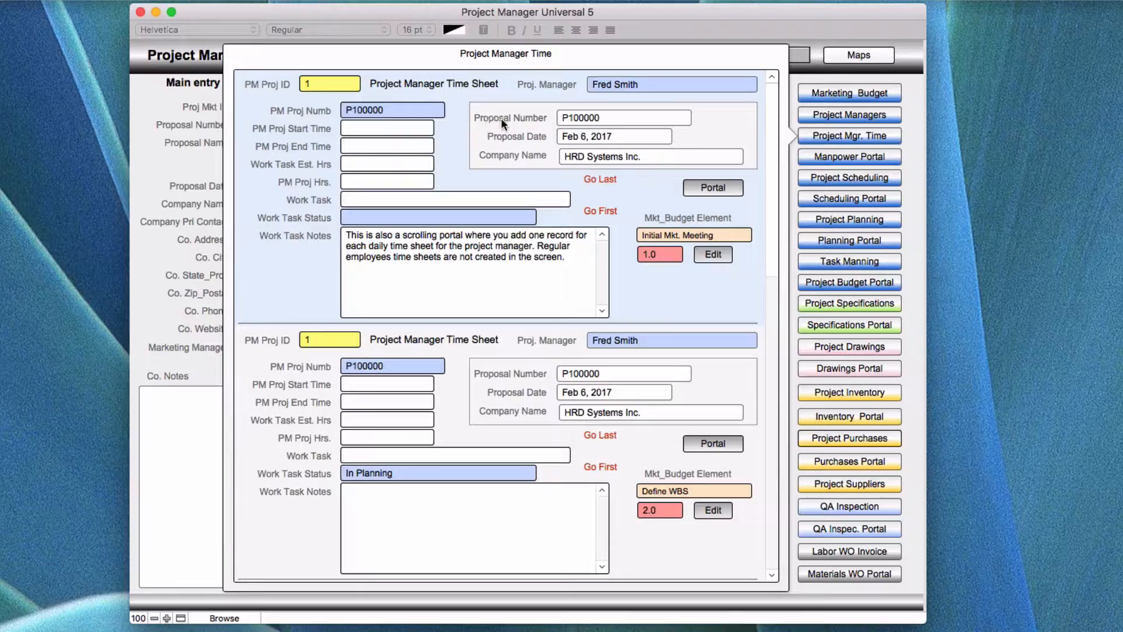
- Close the time sheet window, open and close the App Map, and reopen the Project Manager Time sheets
{"action": "left_click", "coordinate": [799, 79]}
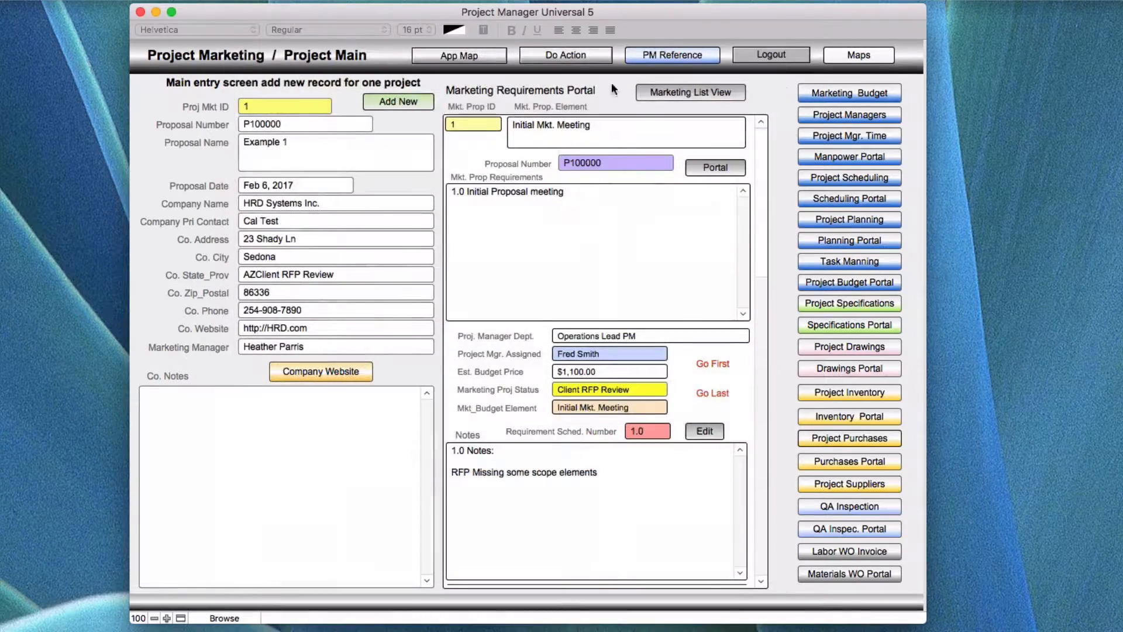
{"action": "left_click", "coordinate": [484, 53]}
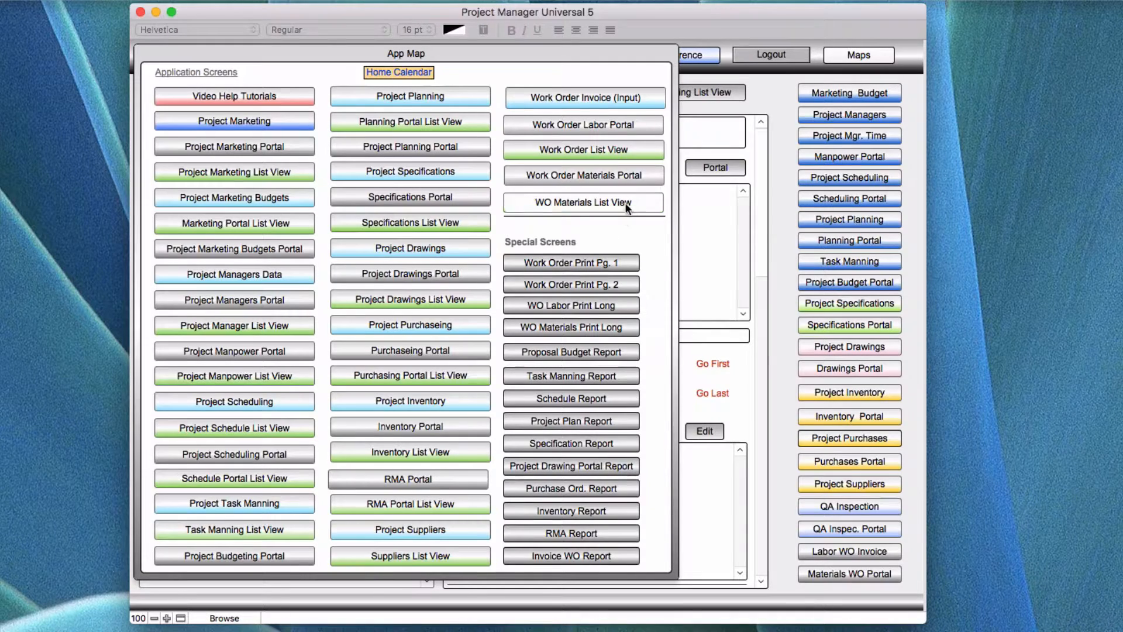
{"action": "left_click", "coordinate": [769, 95]}
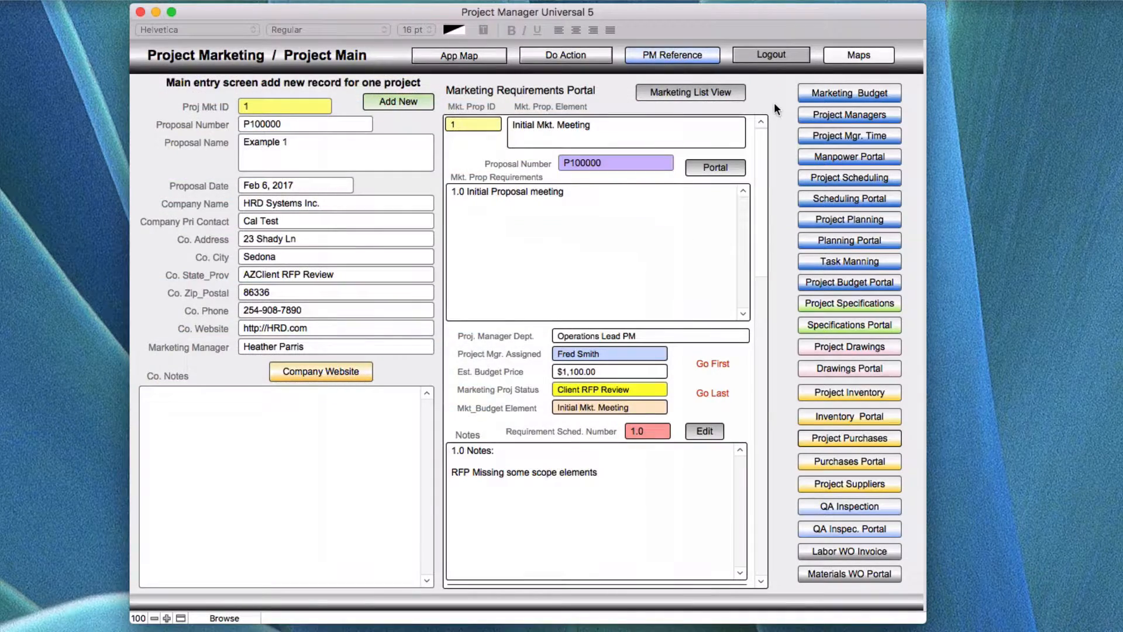
{"action": "left_click", "coordinate": [822, 132]}
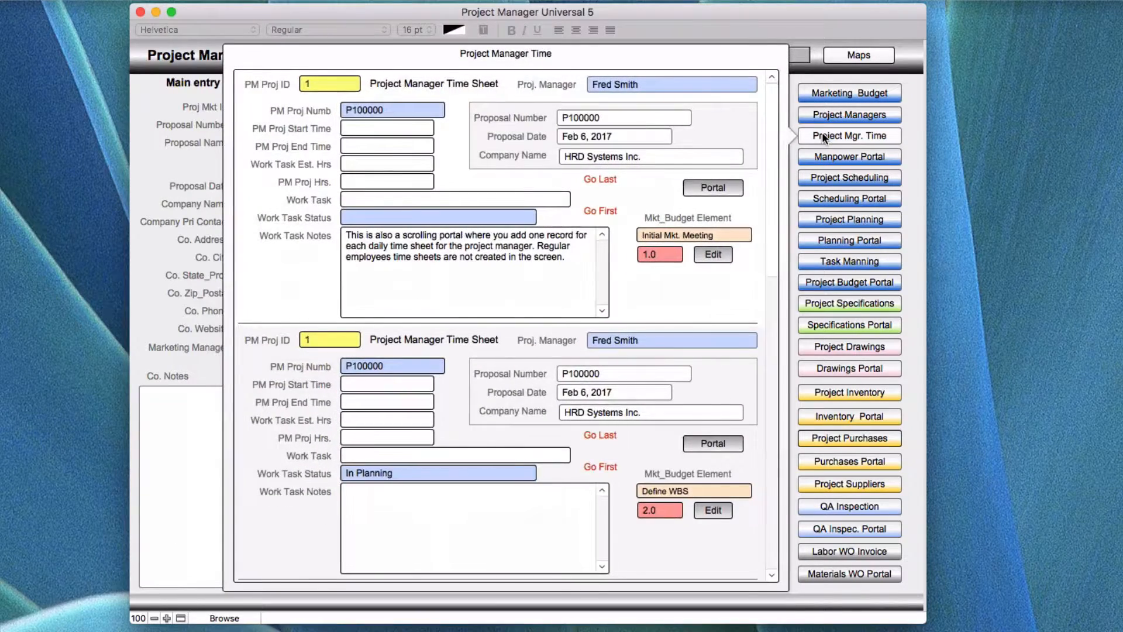